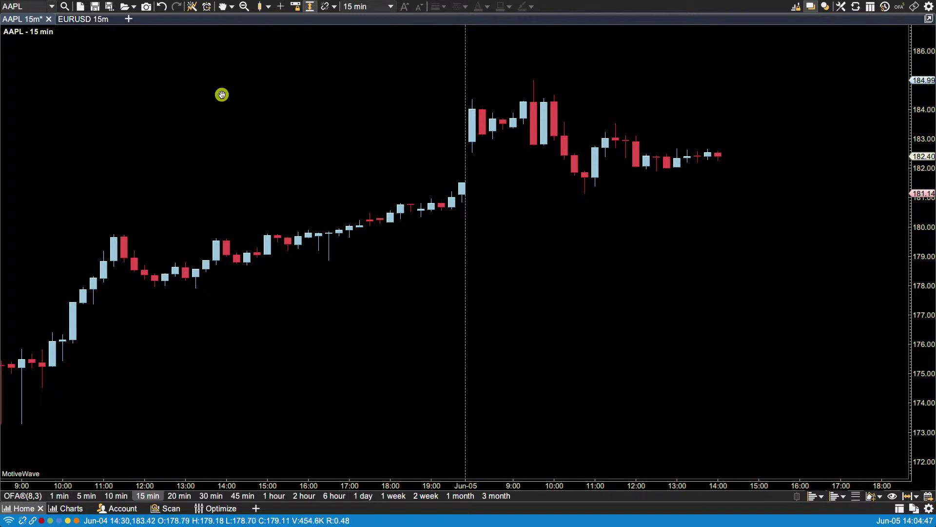
Step: Open the Components panel from the View menu beside the AAPL 15-minute chart
mouse_move(157, 4)
click(124, 5)
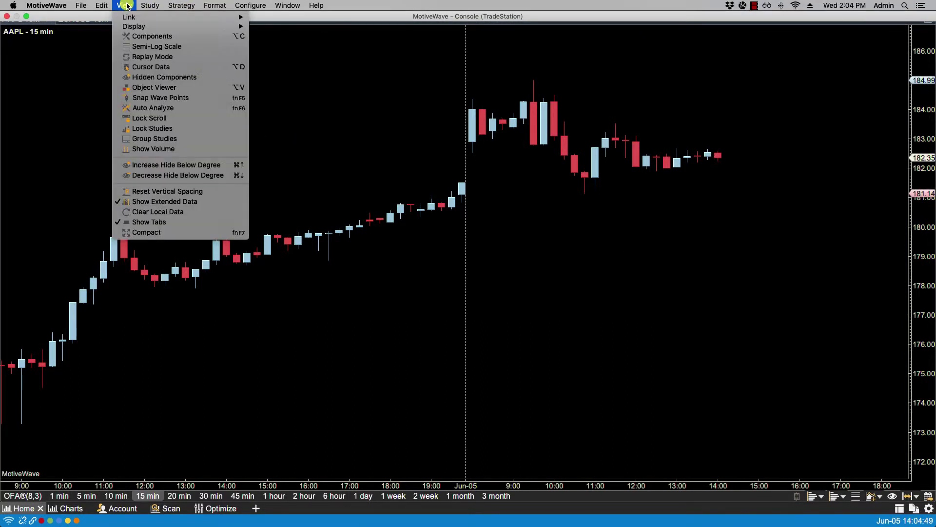
click(134, 37)
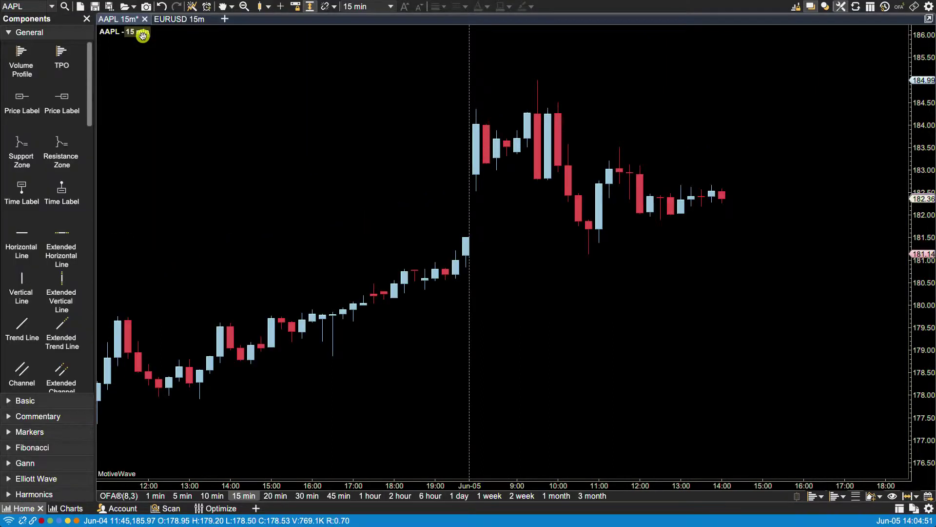
Step: Draw a falling line from the June 5 high near 185.22 to 182.37, then switch to 6-hour bars
click(233, 7)
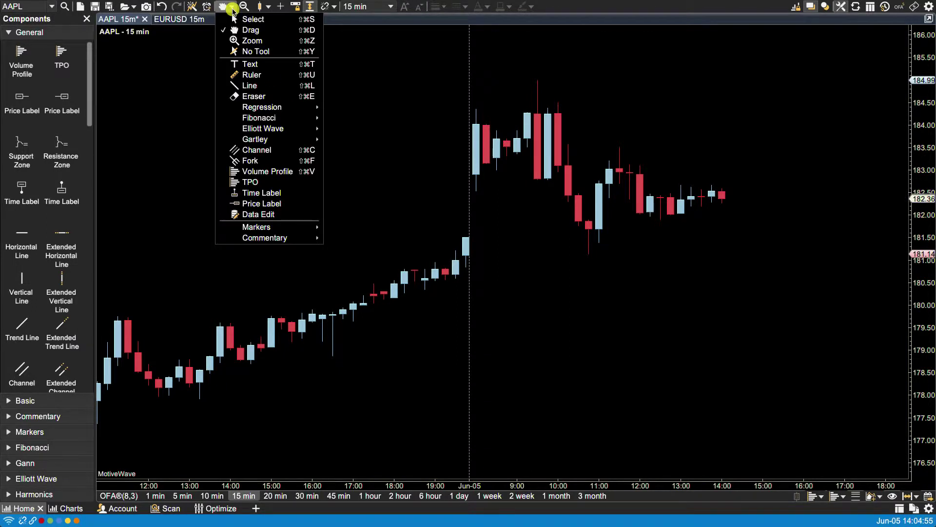
click(251, 85)
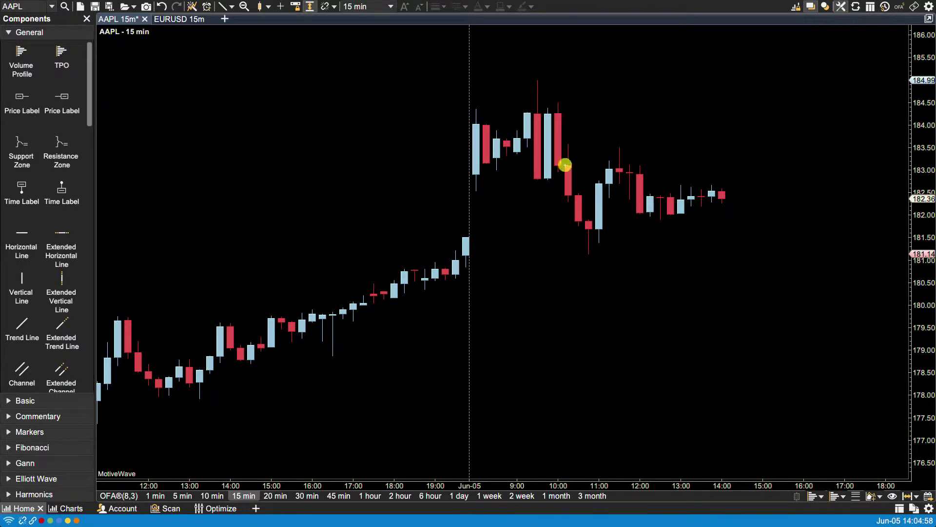
click(518, 69)
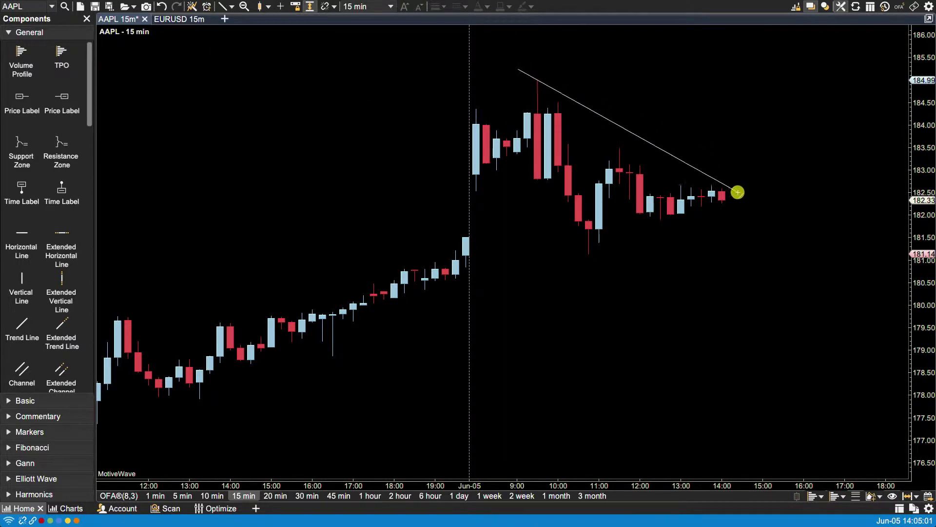
click(737, 192)
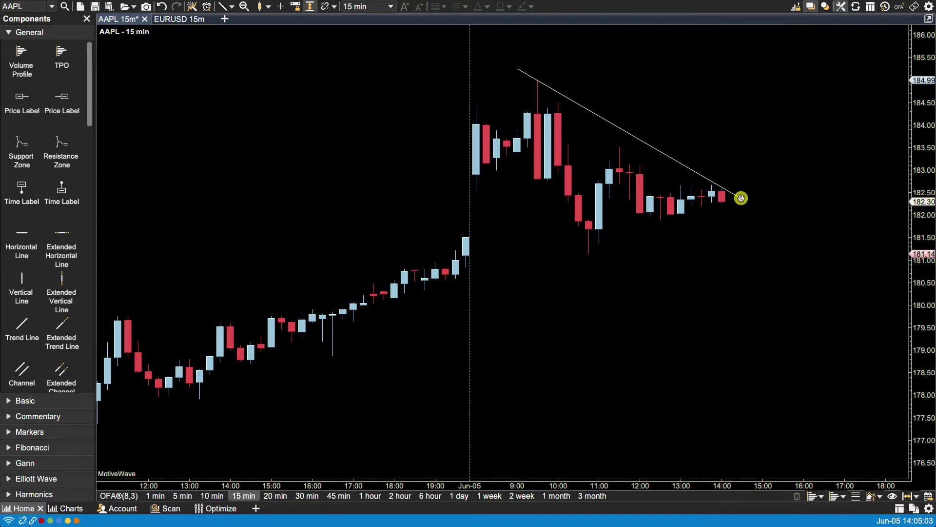
click(431, 496)
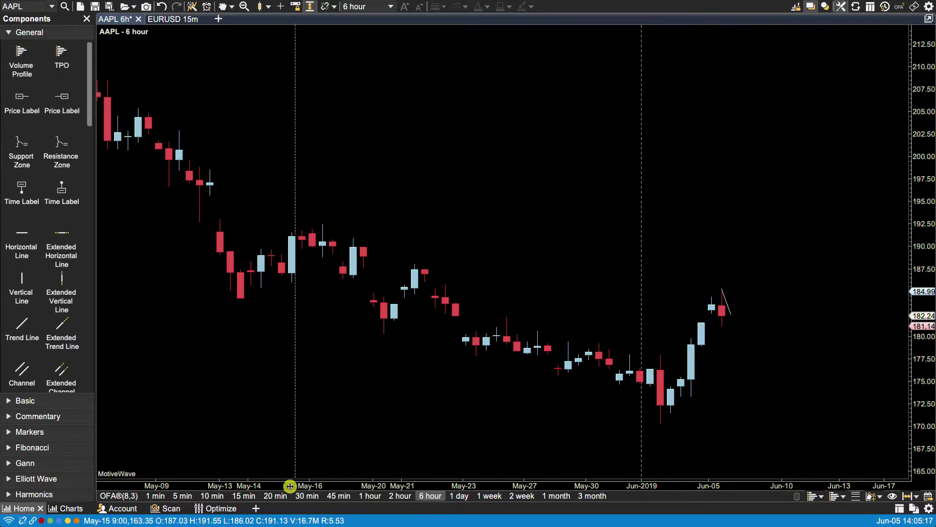
Step: Back on 15-minute bars, set the trend line's visibility to 15 min only
click(244, 495)
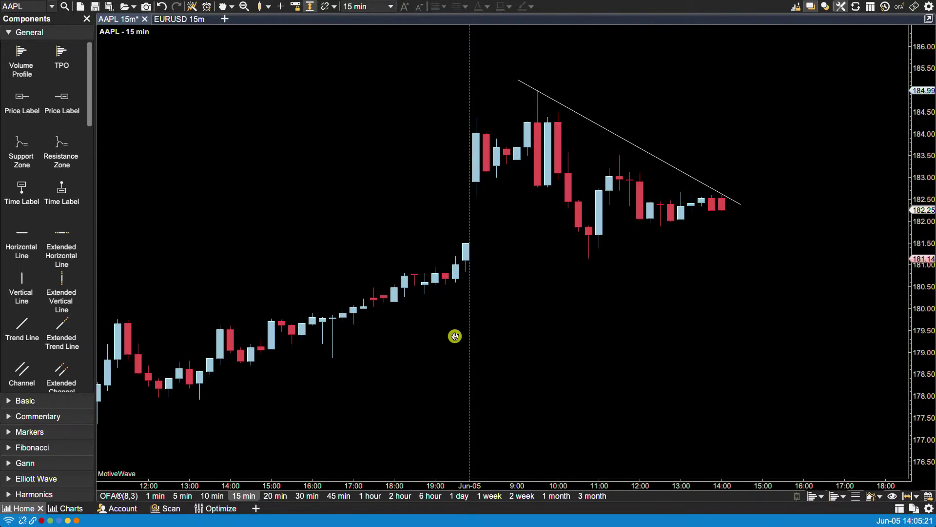
right_click(685, 174)
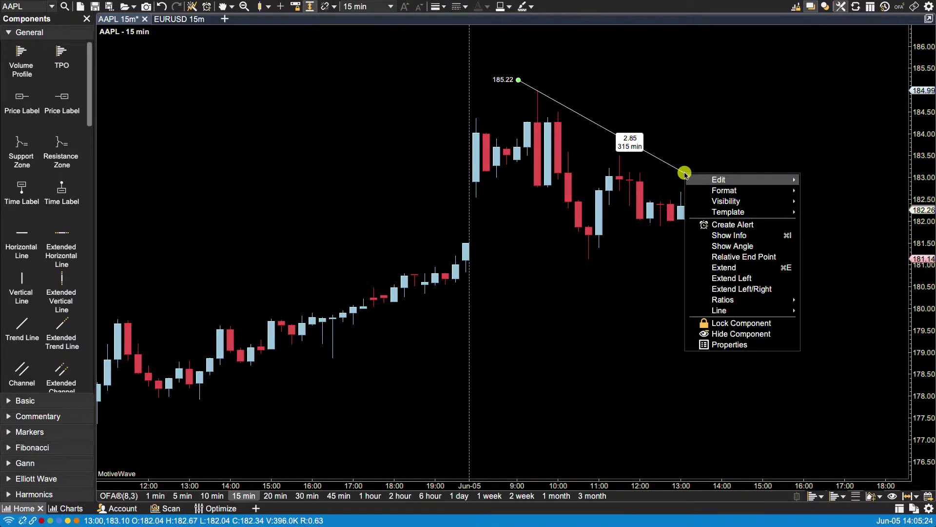
mouse_move(724, 201)
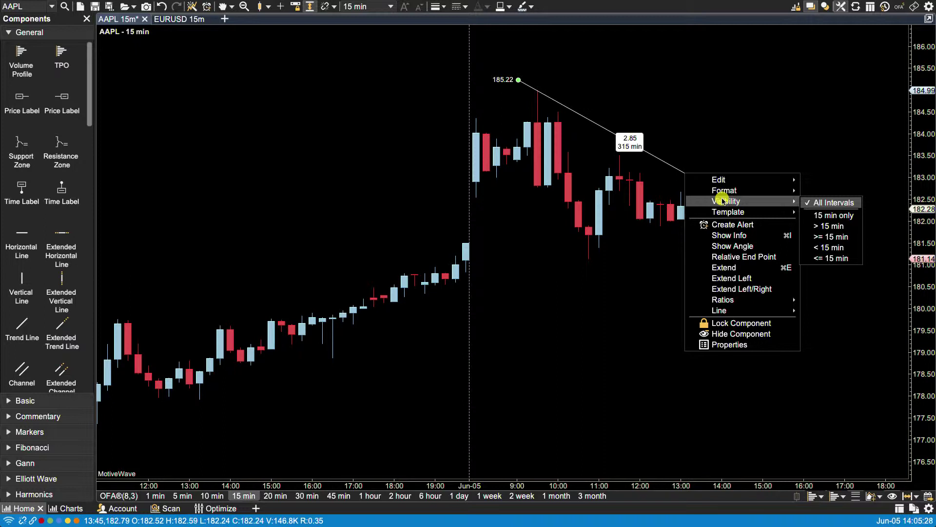
click(845, 219)
Step: Check that the line hides at 6-hour, 2-hour and 1-hour bars, then return to 15 min
click(430, 497)
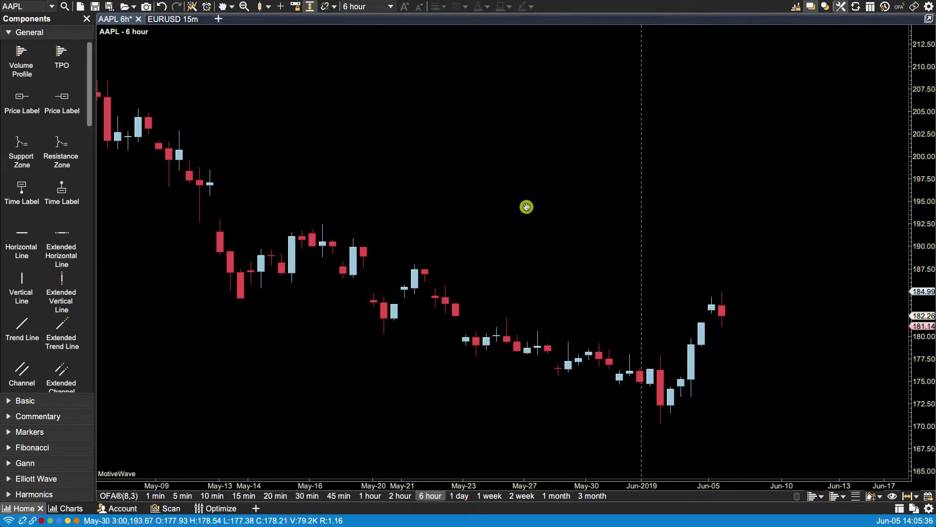
click(401, 495)
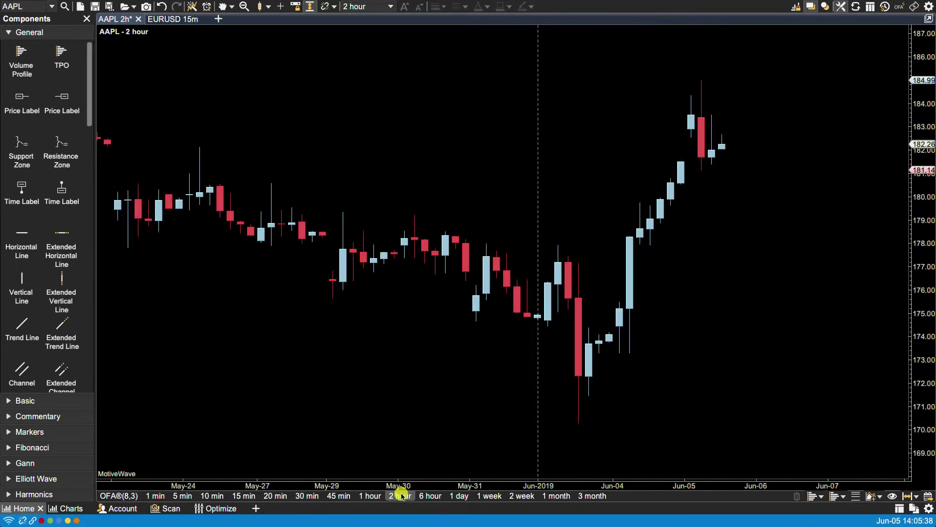
click(371, 497)
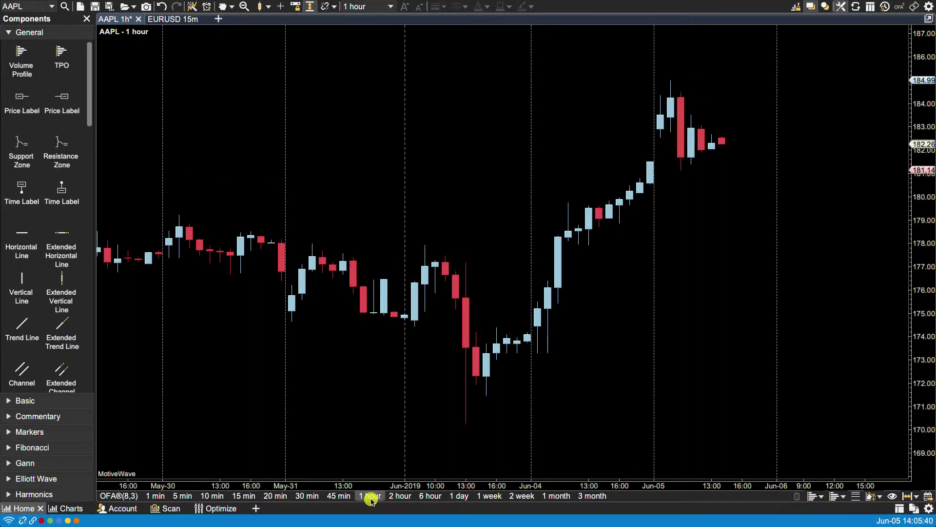
click(247, 495)
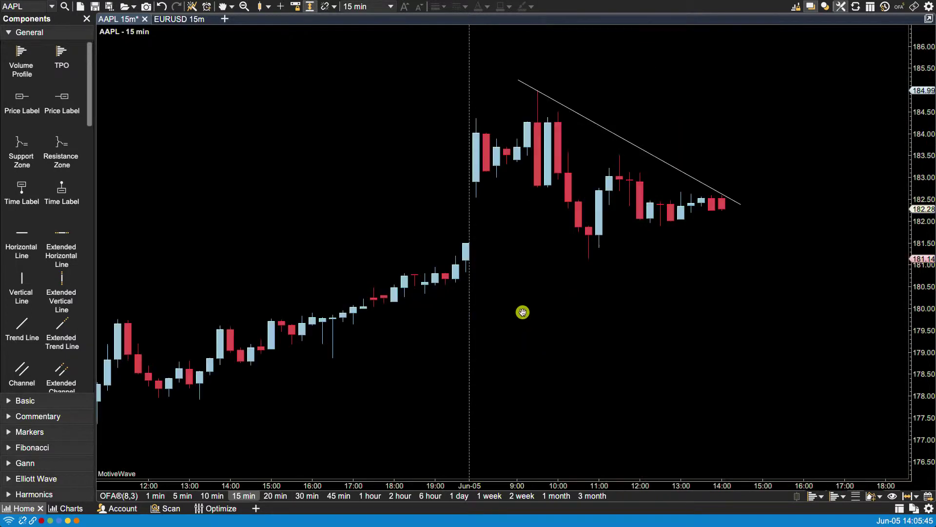
Step: Set the trend line's visibility to 15 min and shorter bars (<= 15 min)
click(668, 163)
right_click(669, 164)
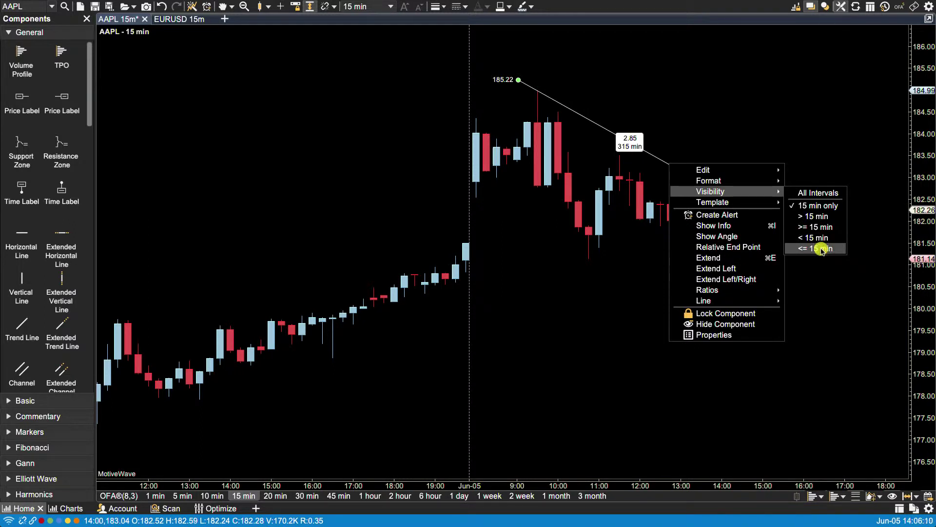
click(822, 248)
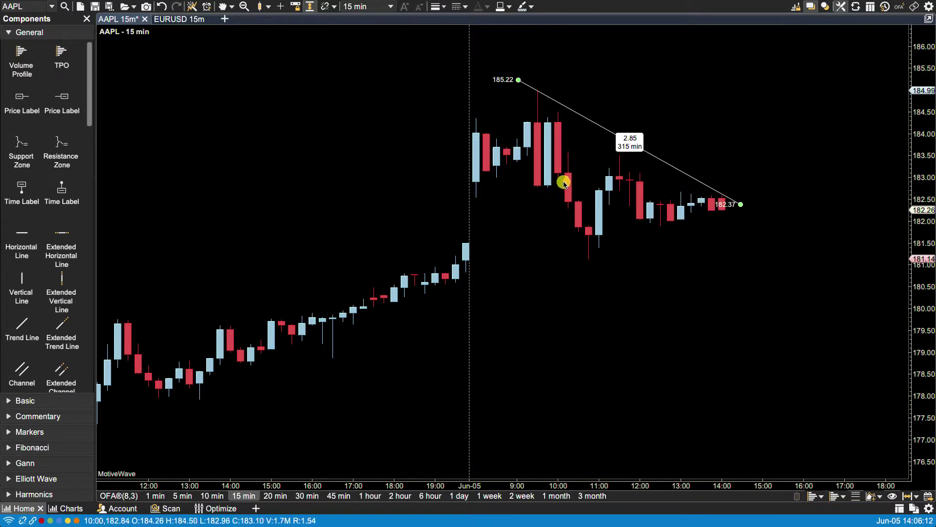
Step: Test the line at 20, 15, 10 and 5-minute bars, ending on 15 min with the line selected
click(272, 495)
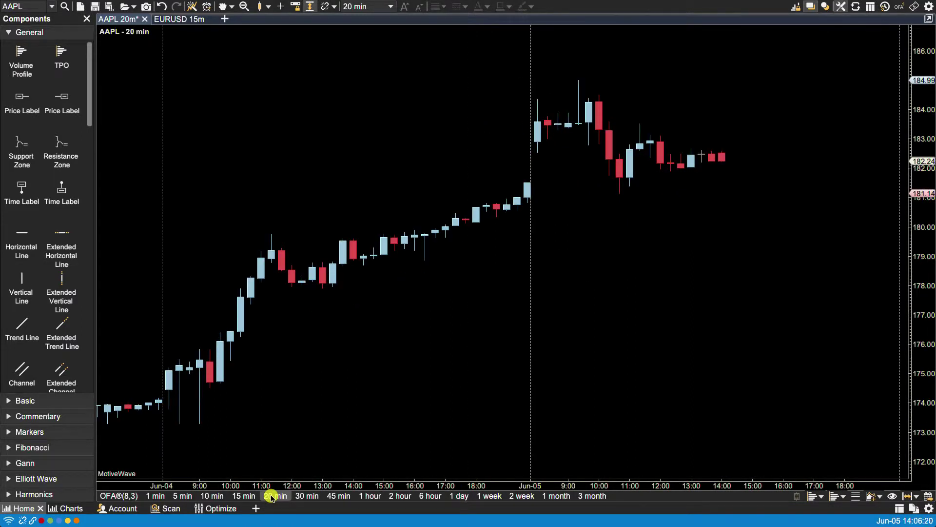
click(243, 496)
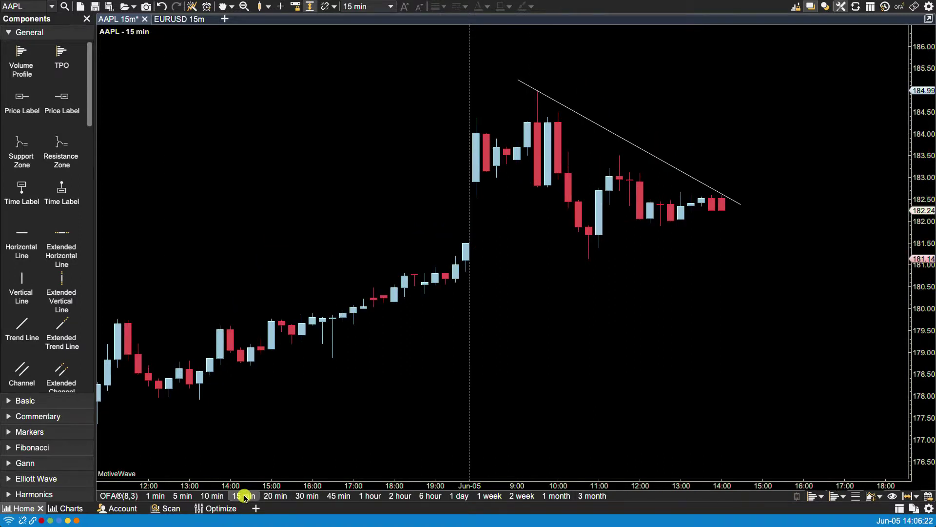
click(212, 496)
click(182, 496)
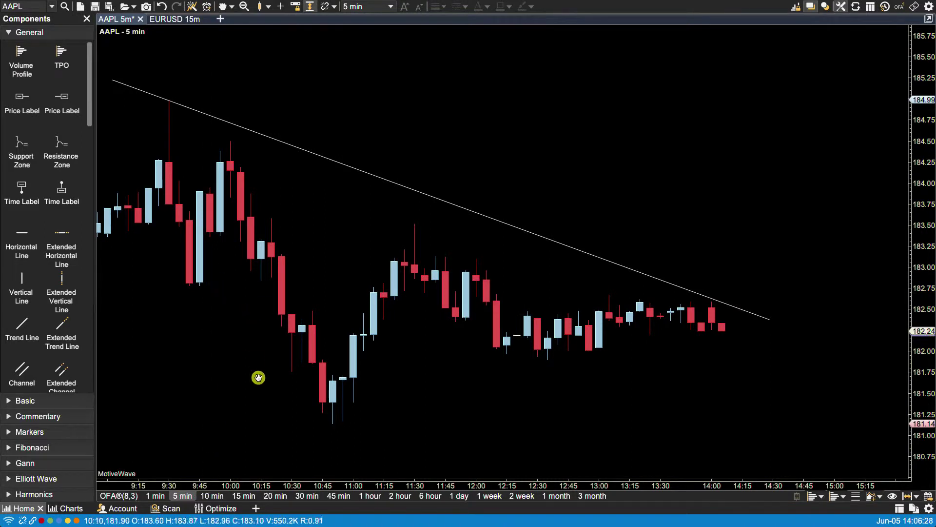
click(239, 495)
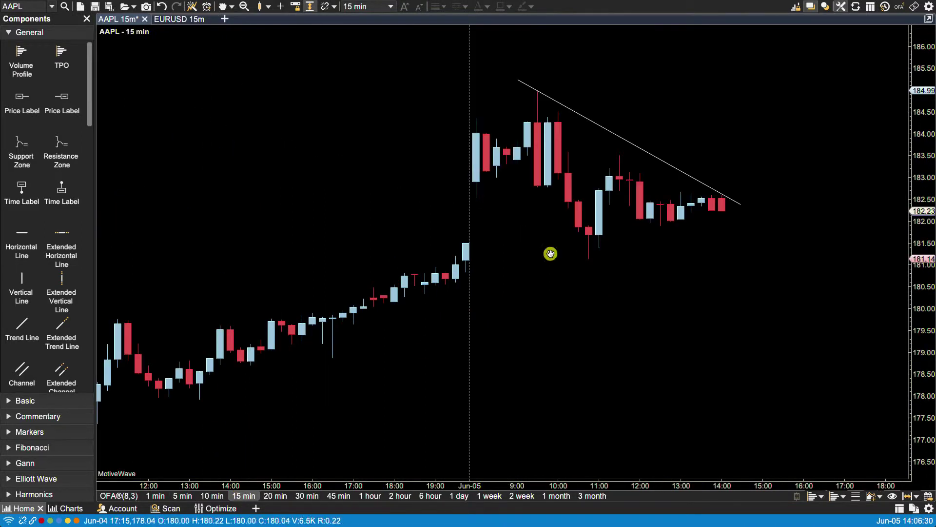
click(649, 150)
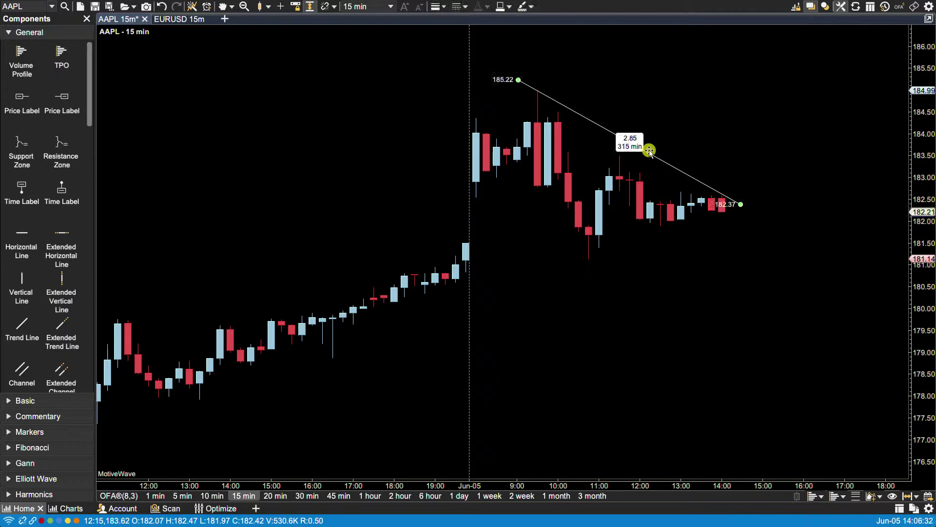
Step: Open the trend line's Properties at the Visibility tab, currently set to 15 min or shorter
right_click(650, 150)
mouse_move(682, 178)
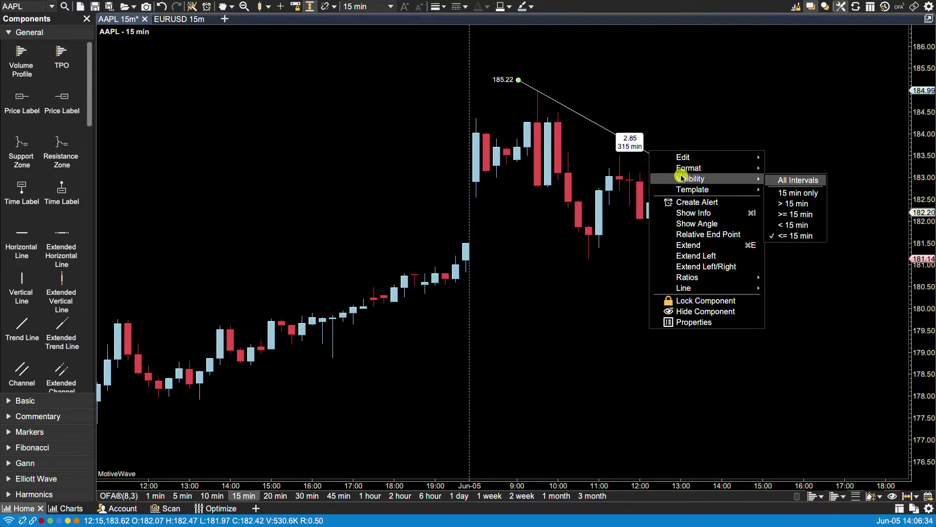
click(692, 322)
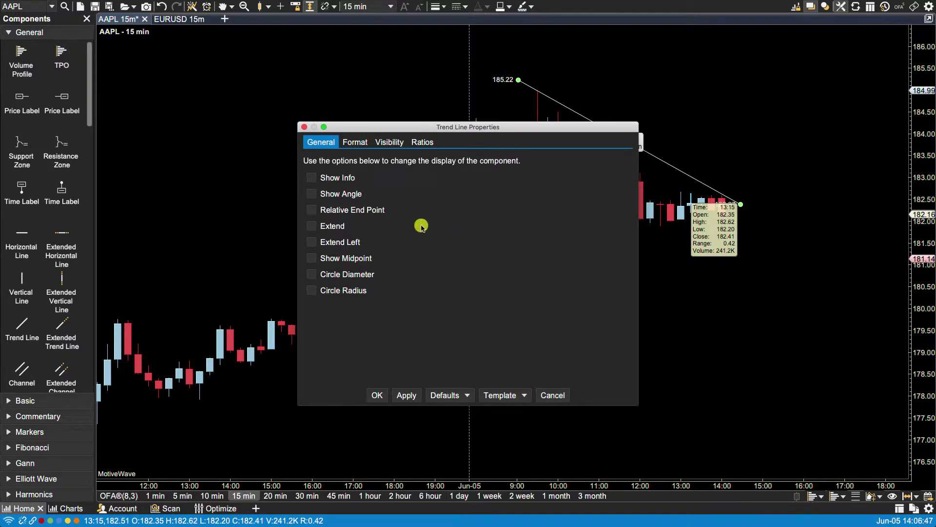
click(395, 146)
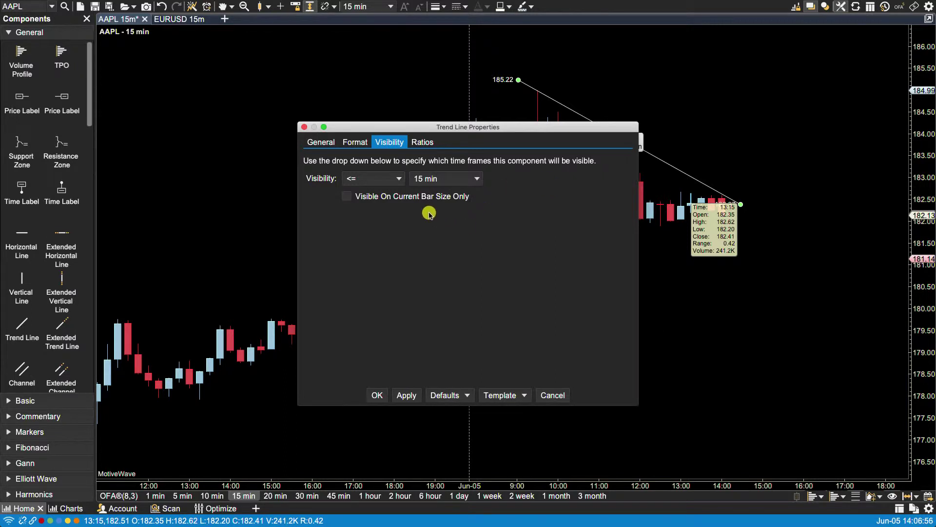
Step: Set the line's visibility to a range from 15 min up to 1 hour, then view 1-hour bars
click(401, 181)
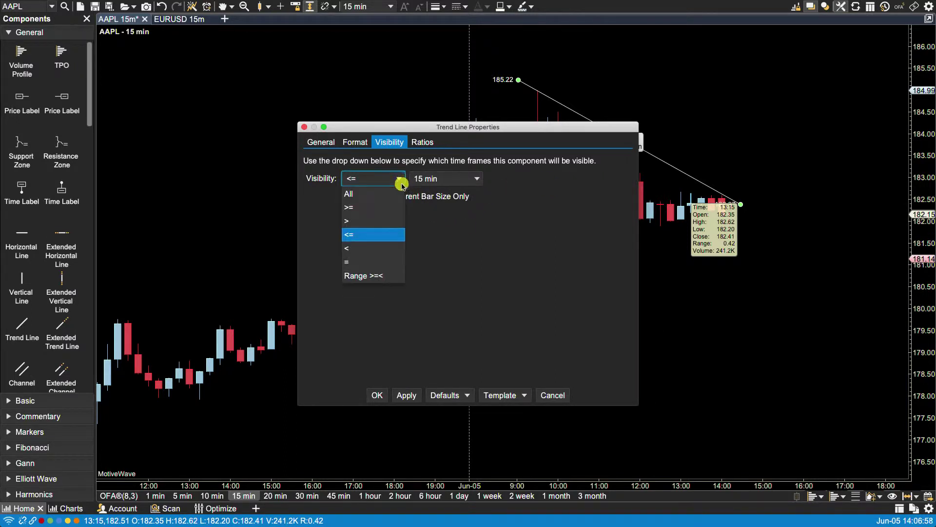
click(377, 277)
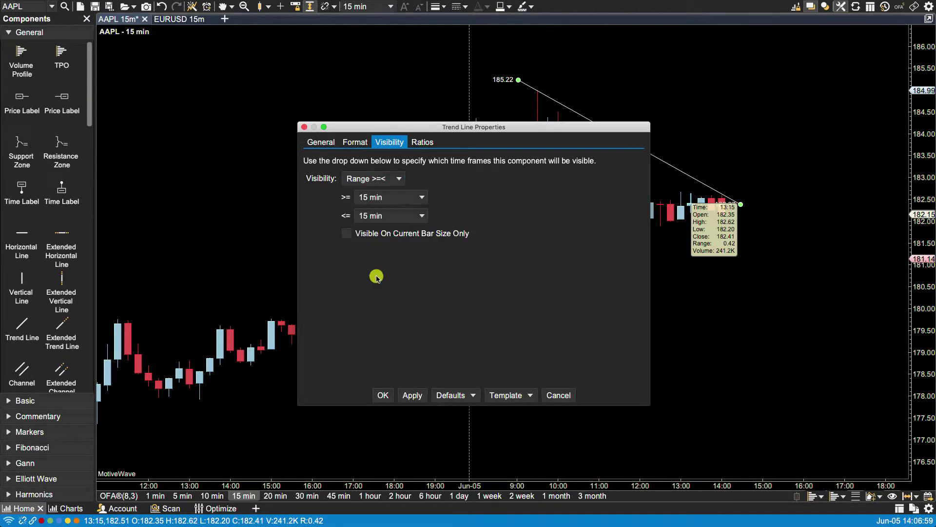
click(384, 215)
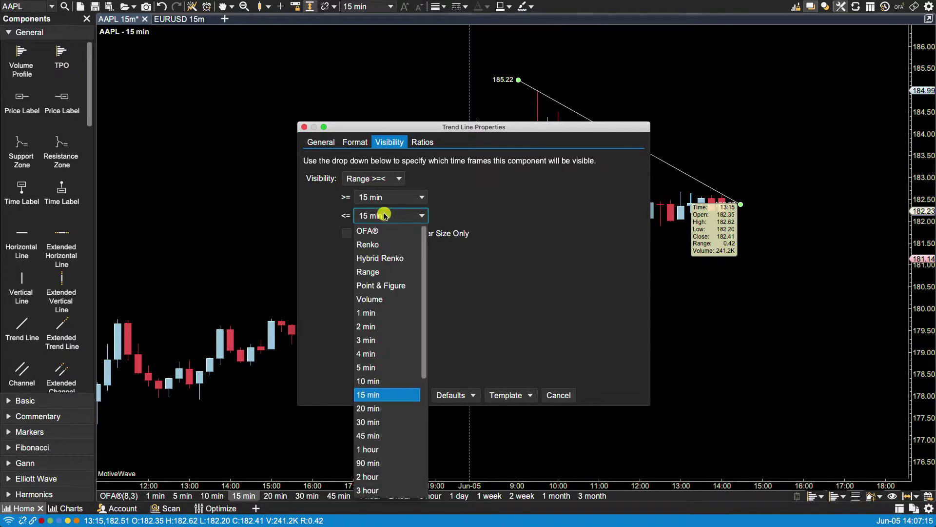
click(376, 447)
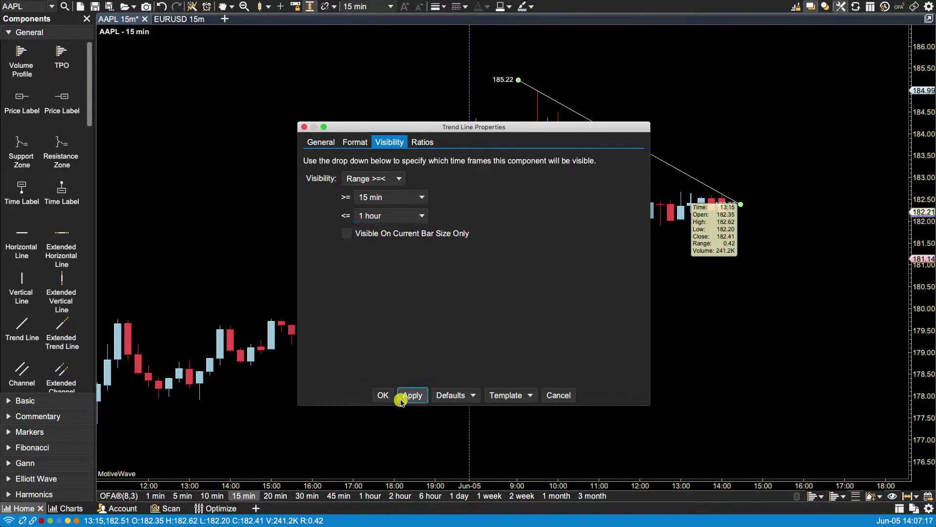
click(386, 397)
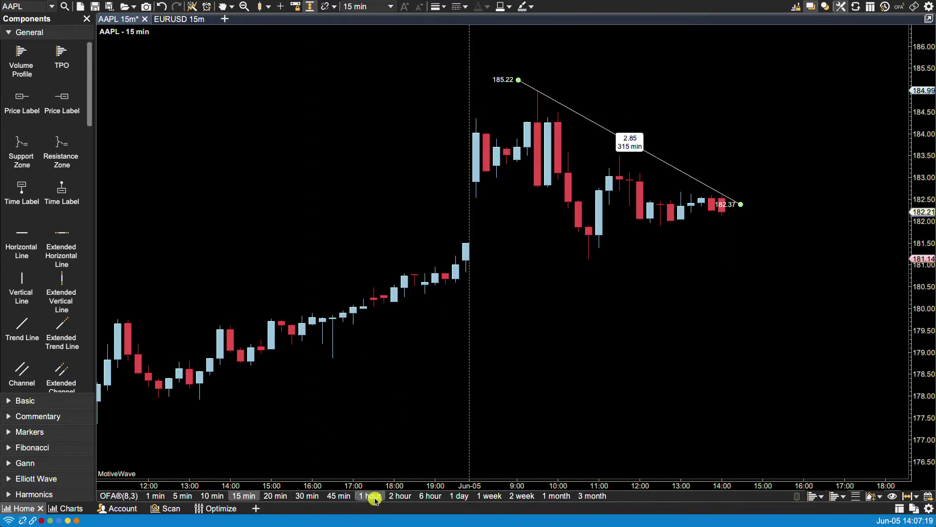
click(374, 496)
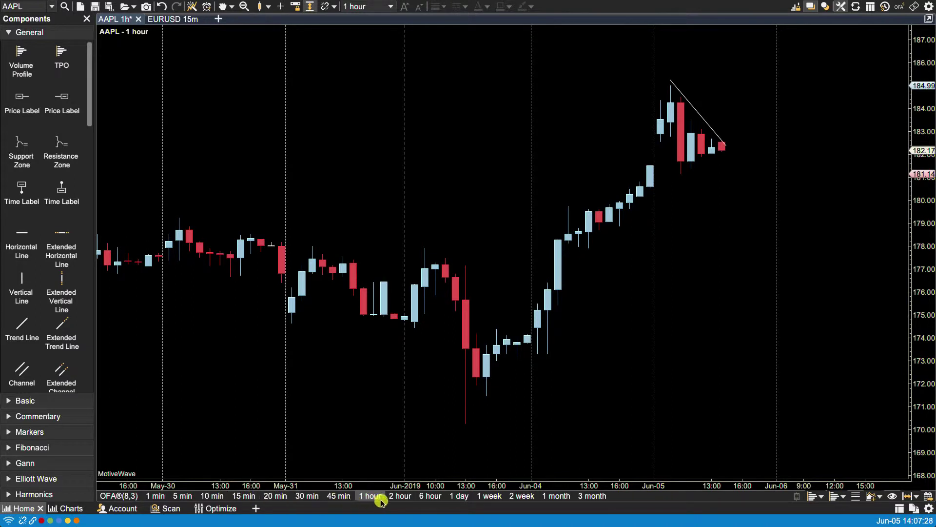
Step: Check the line at 20, 30, 45-minute and 2-hour bars, ending back on 15-minute bars
click(274, 496)
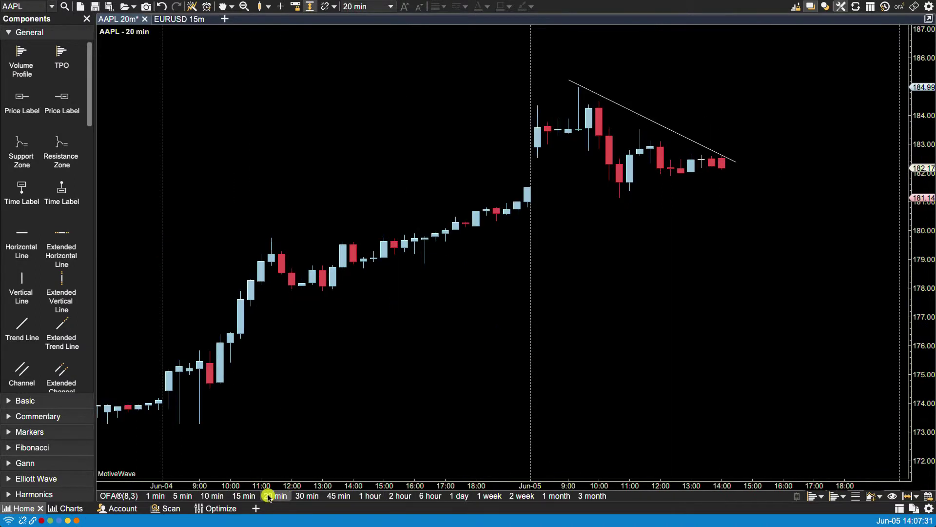
click(300, 496)
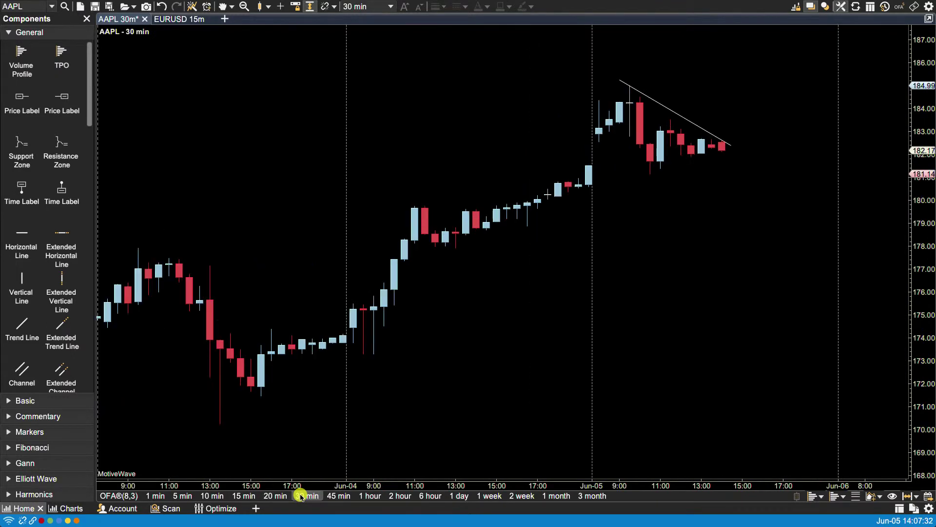
click(333, 496)
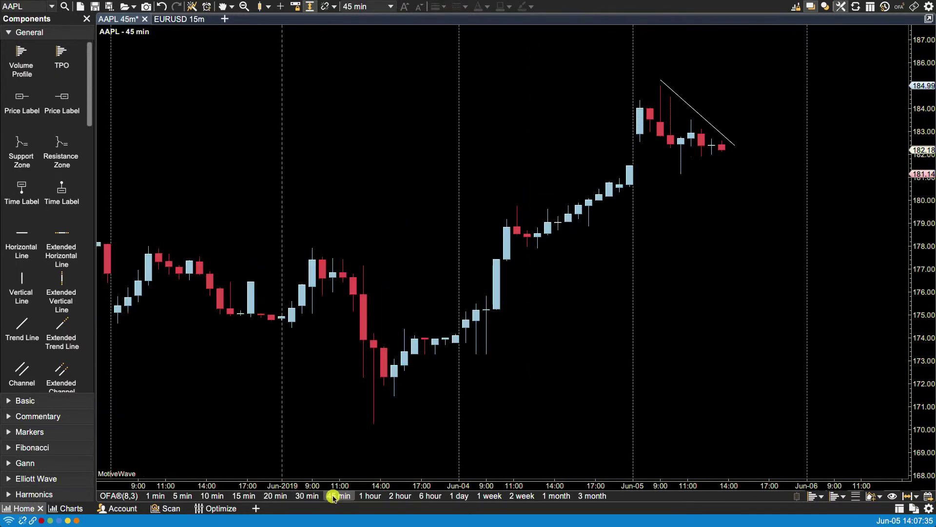
click(251, 496)
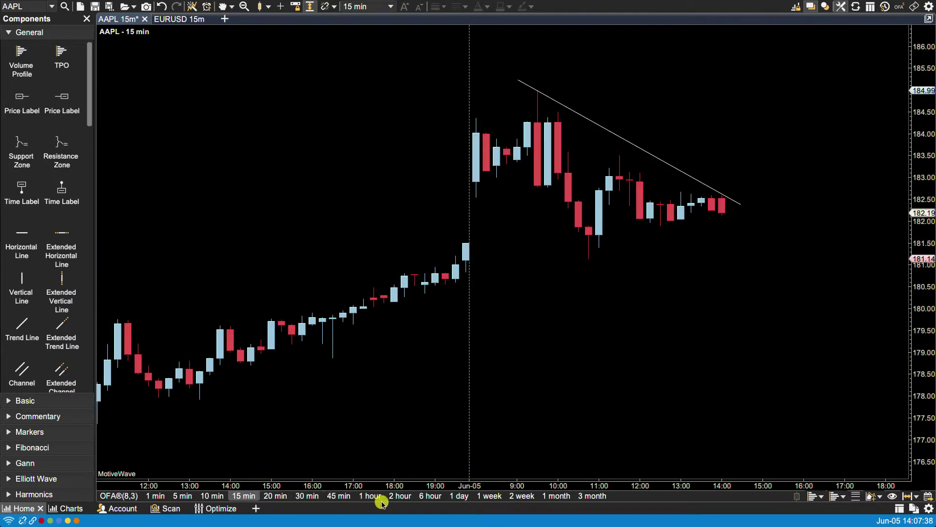
click(401, 496)
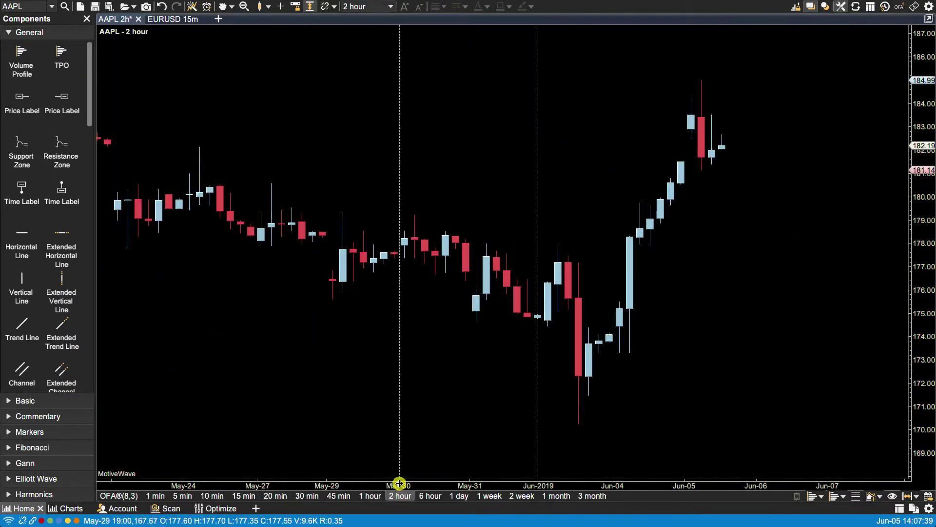
click(251, 496)
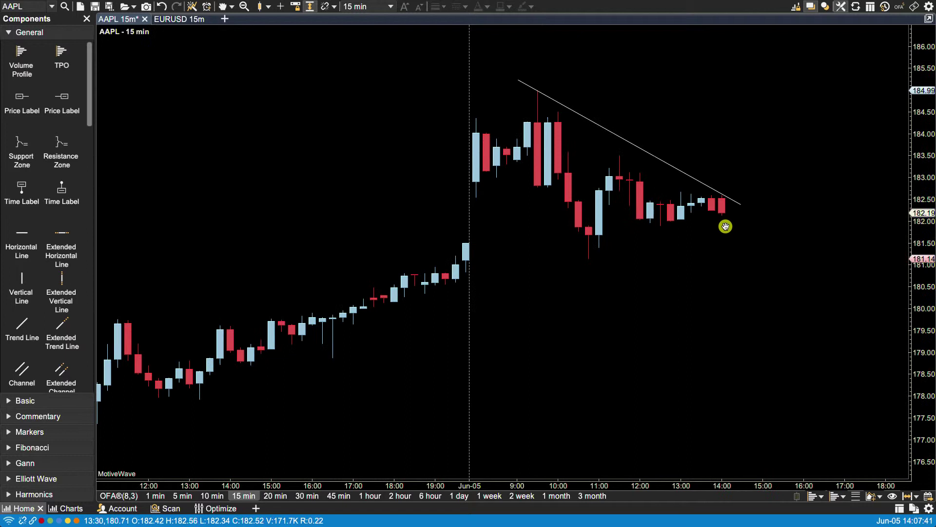
Step: Set the trend line to Visible On Current Bar Size Only, apply it, and save it as the default
right_click(681, 172)
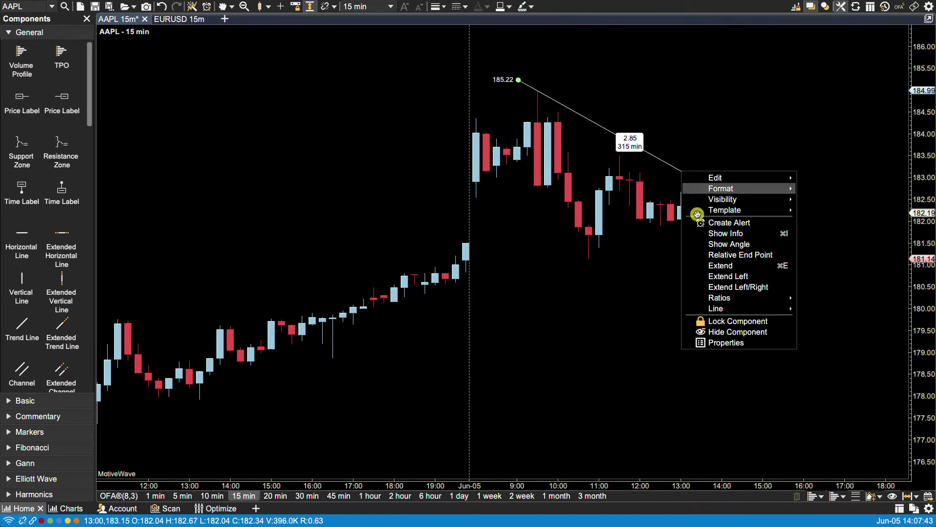
click(713, 342)
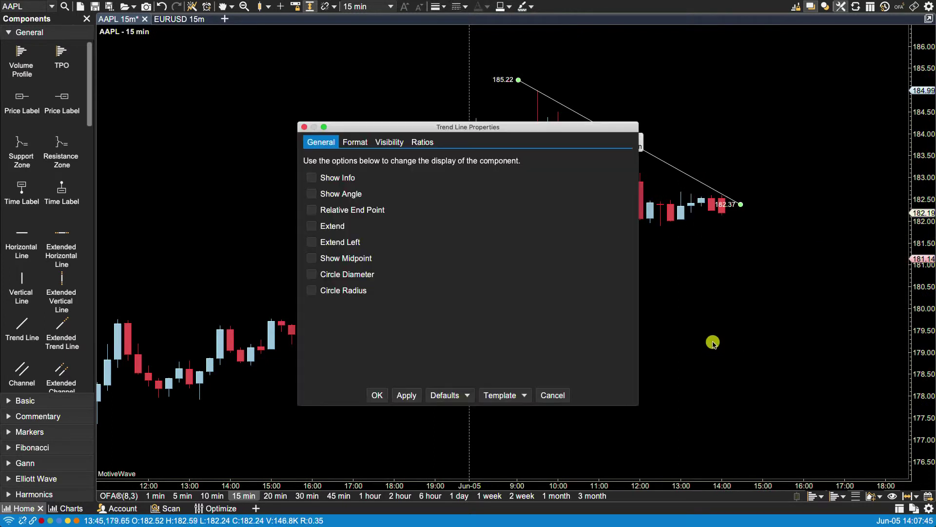
click(398, 143)
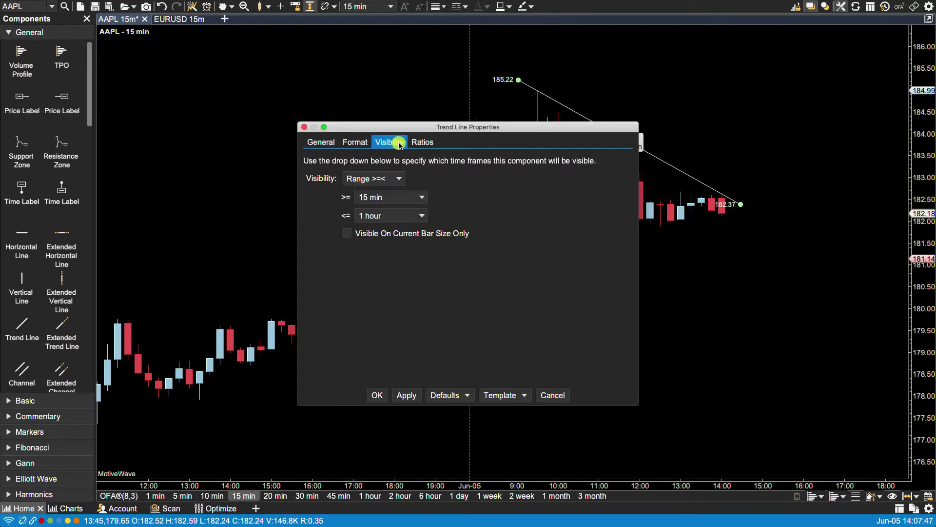
click(346, 238)
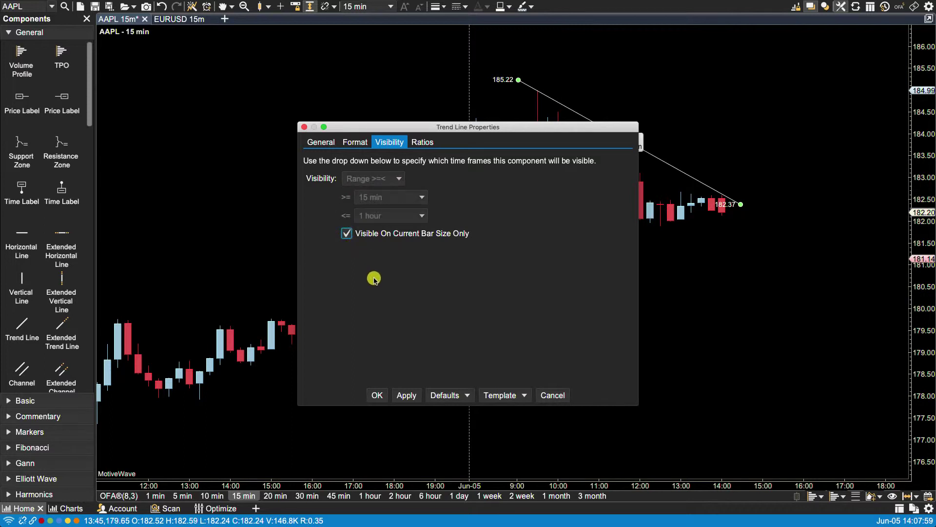
click(401, 394)
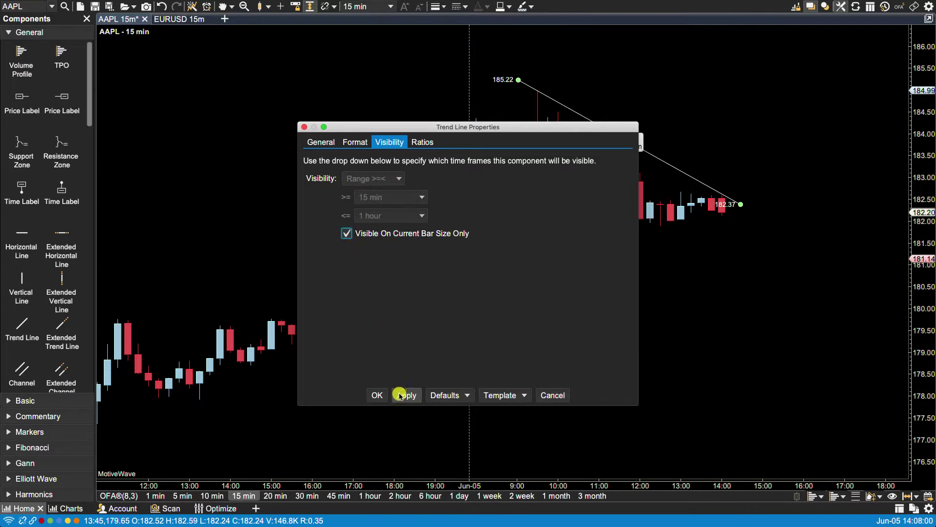
click(445, 396)
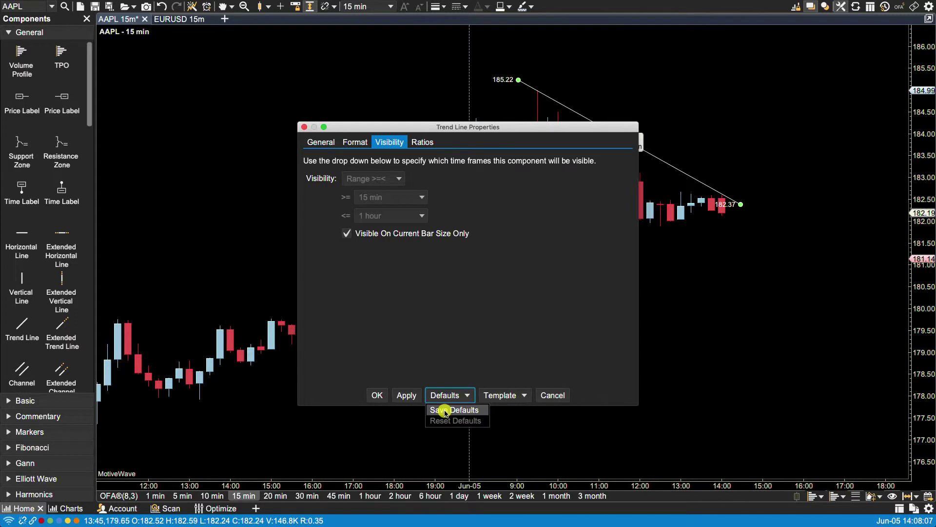
click(445, 410)
click(377, 395)
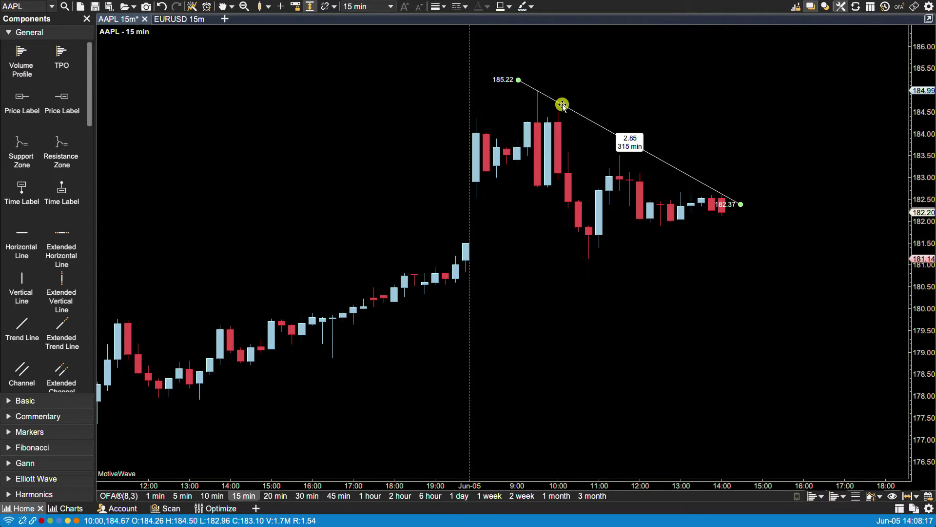
Step: Delete the falling line and draw a rising line from 170.27 to 190.19 on 6-hour bars
key(Delete)
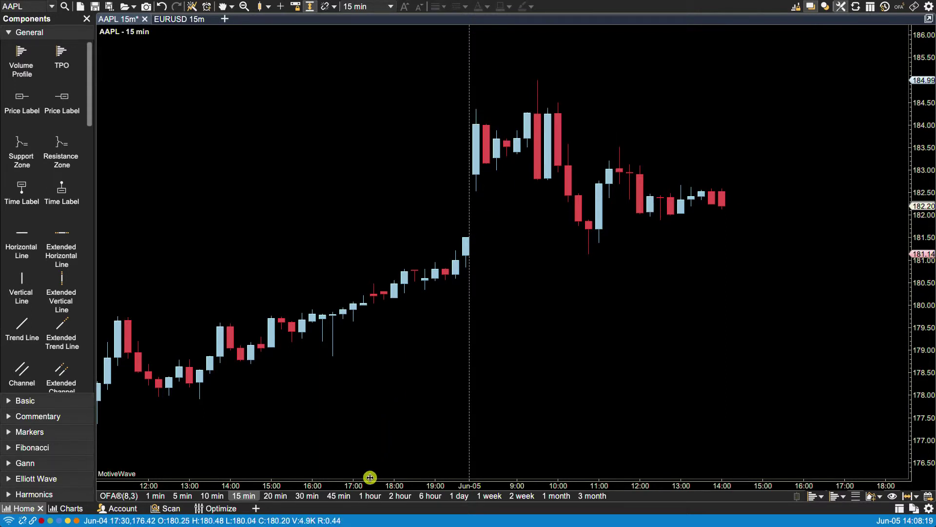
click(425, 496)
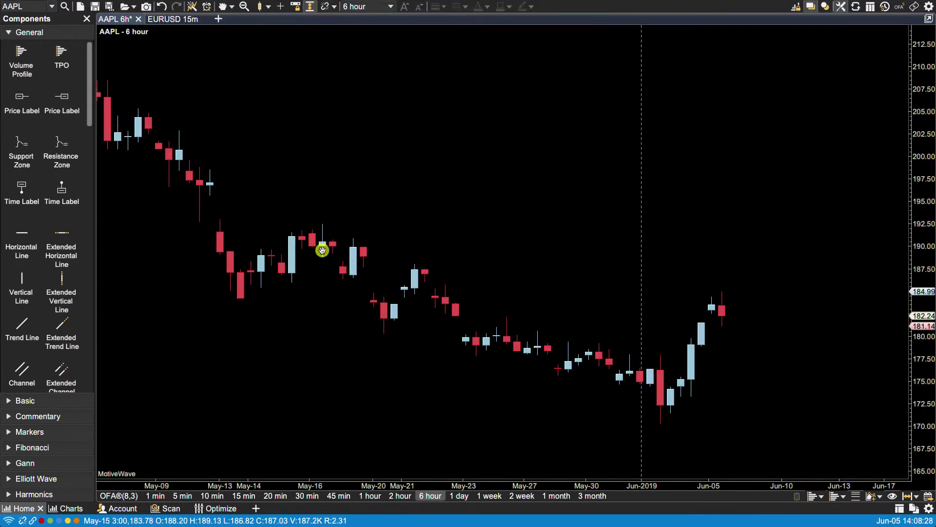
click(231, 9)
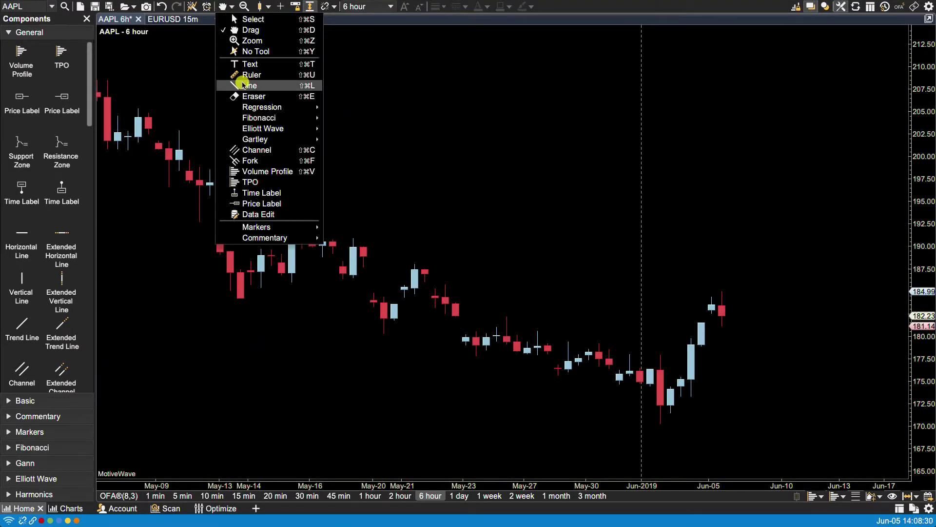
click(238, 79)
click(662, 423)
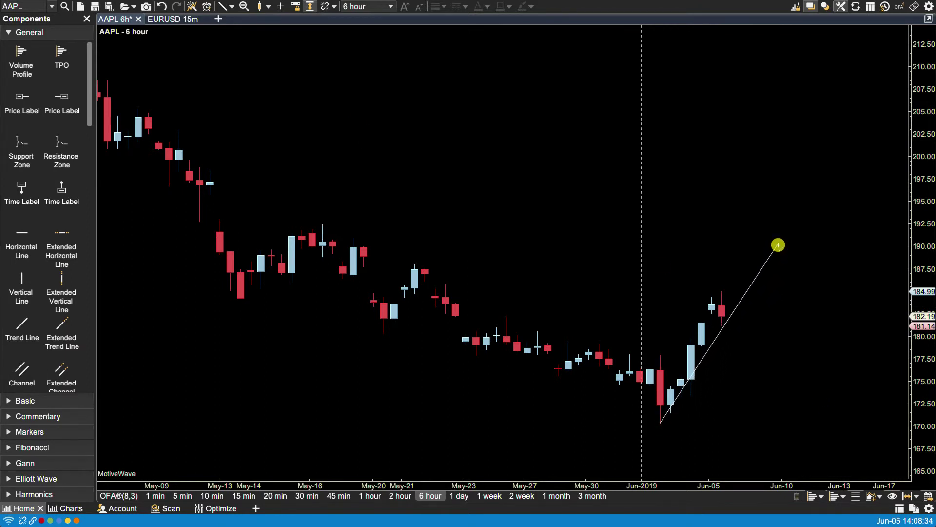
click(778, 245)
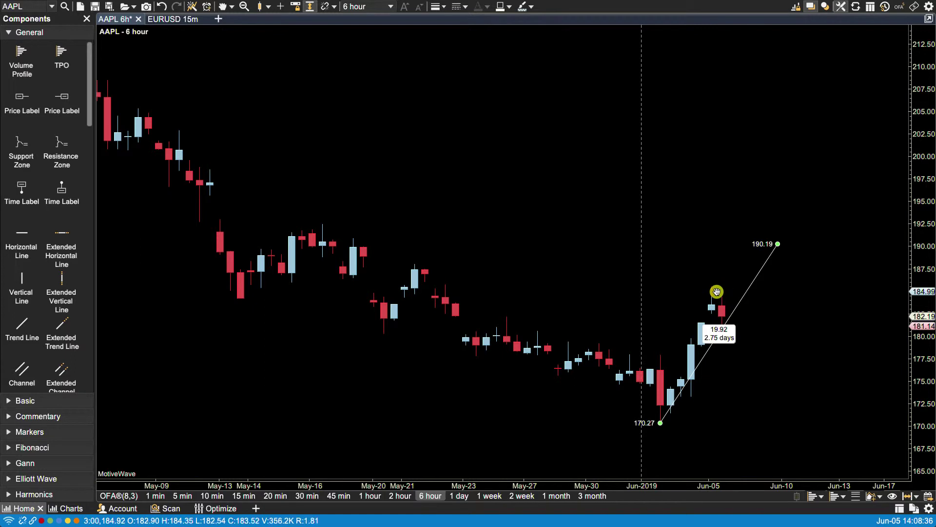
Step: Check the new line at 2-hour and 1-day bars, returning to the 6-hour chart
click(402, 496)
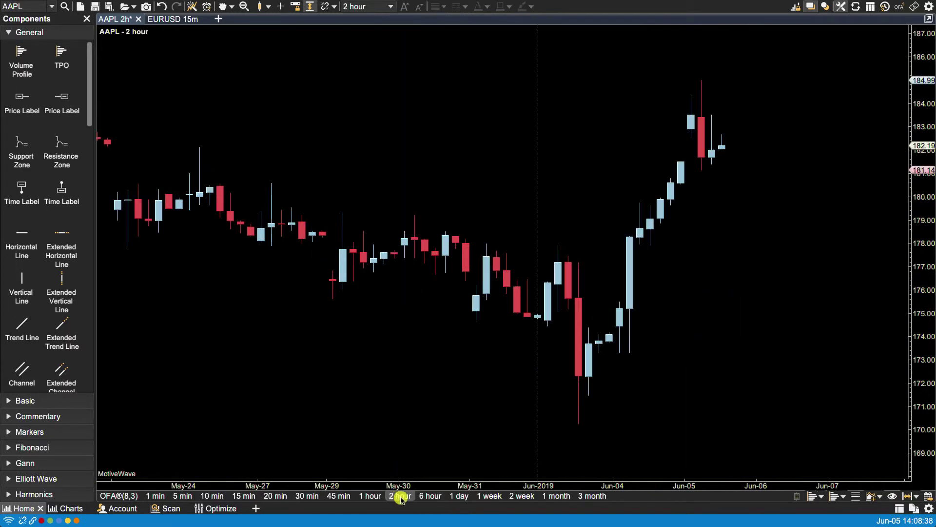
click(429, 496)
click(458, 496)
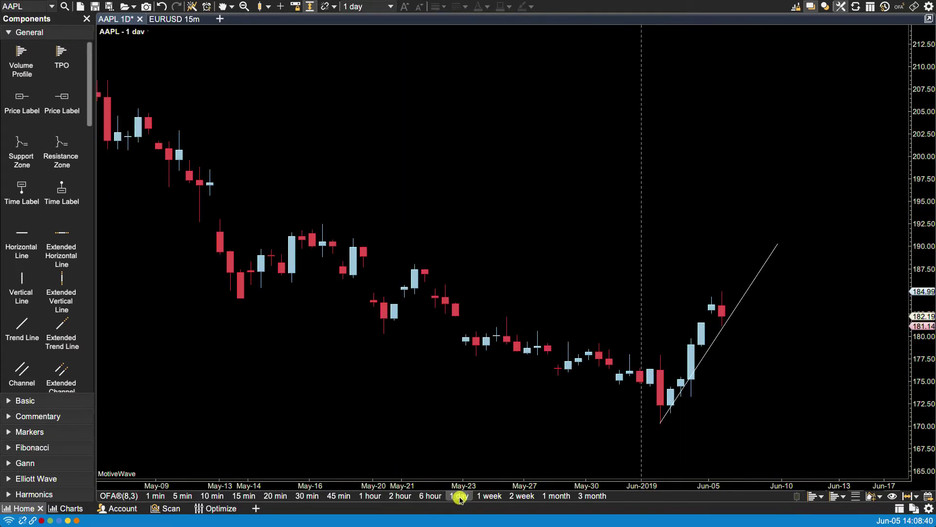
click(437, 496)
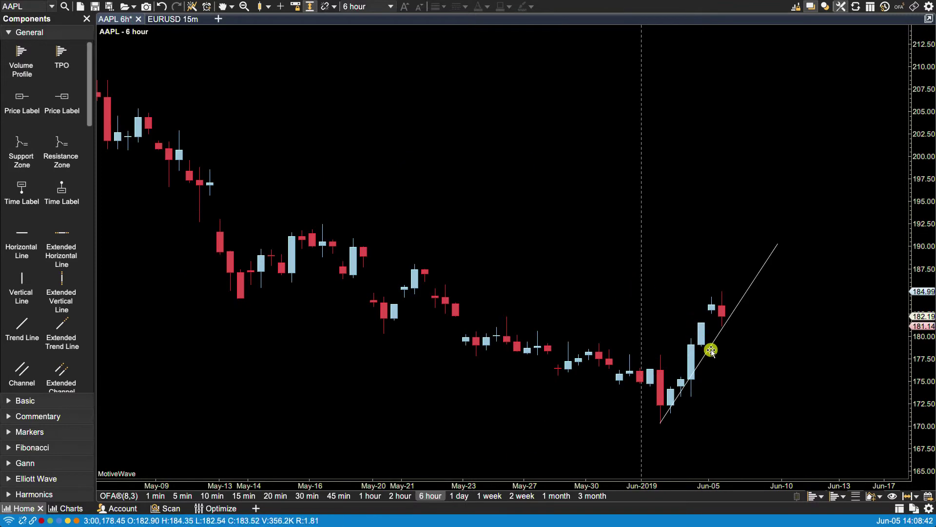
click(714, 350)
right_click(713, 349)
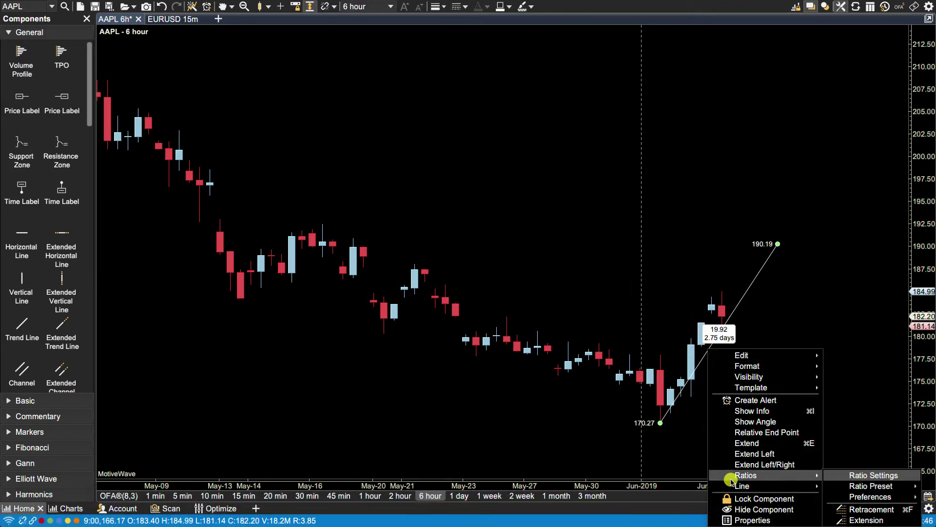
click(740, 520)
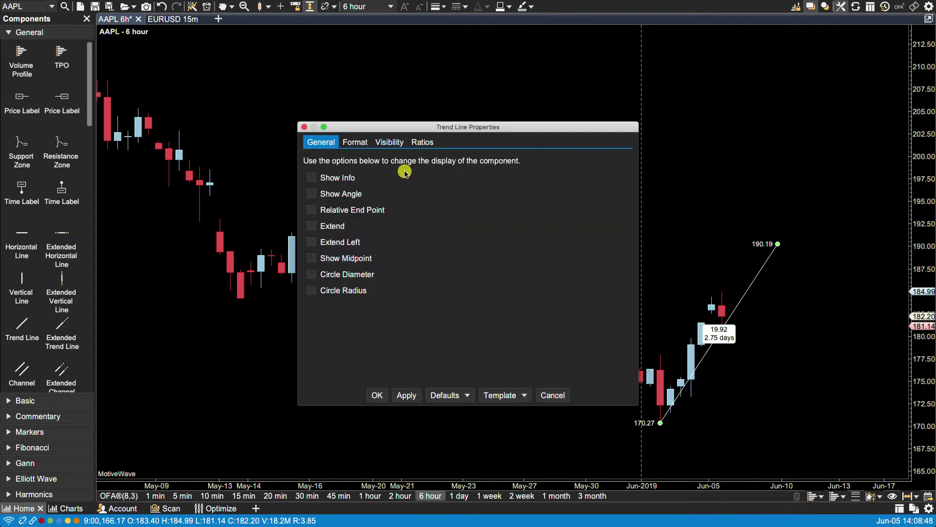
click(396, 144)
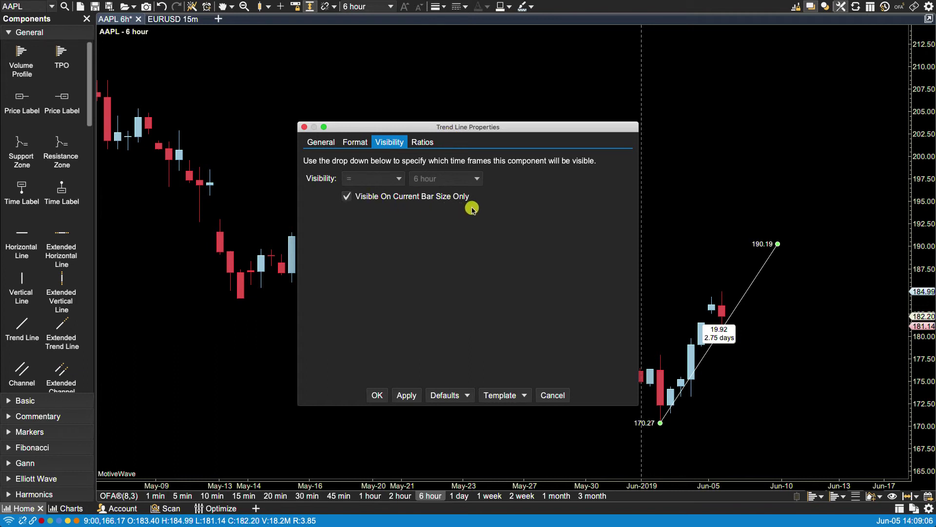
click(552, 395)
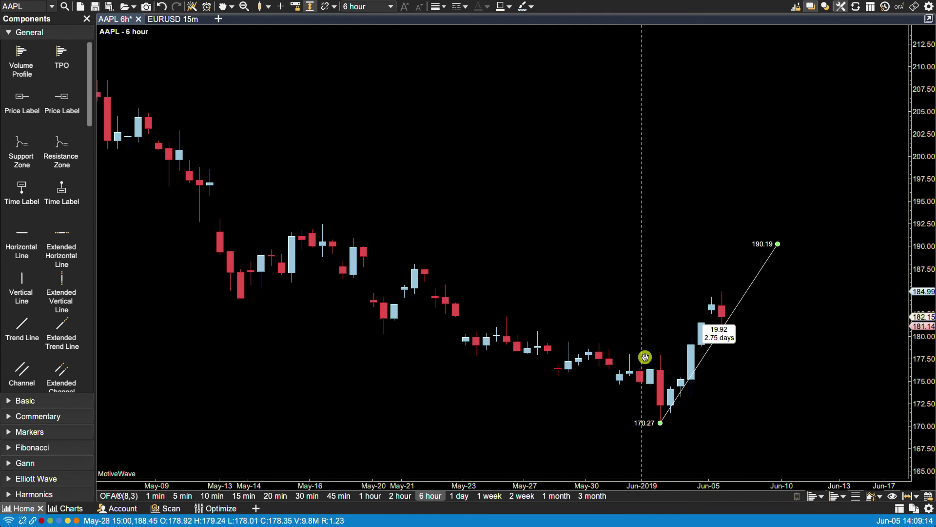
right_click(717, 336)
click(758, 501)
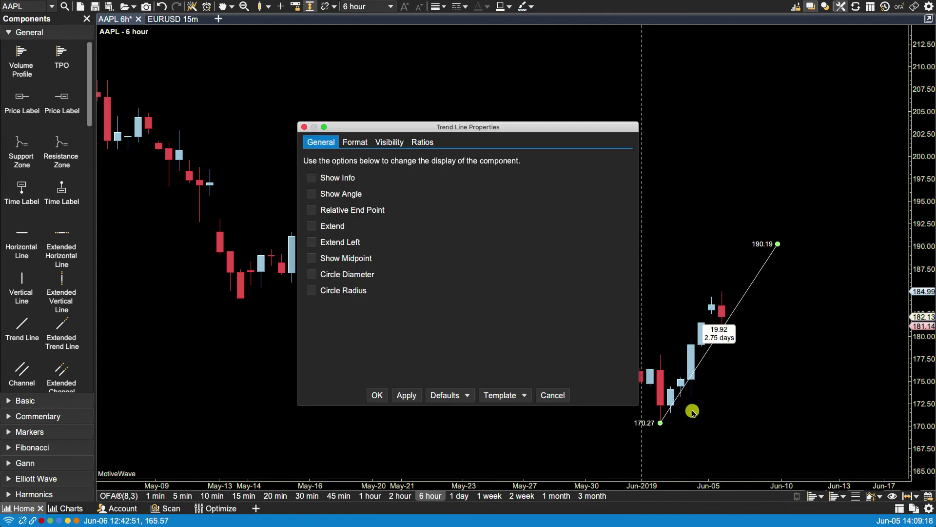
click(384, 143)
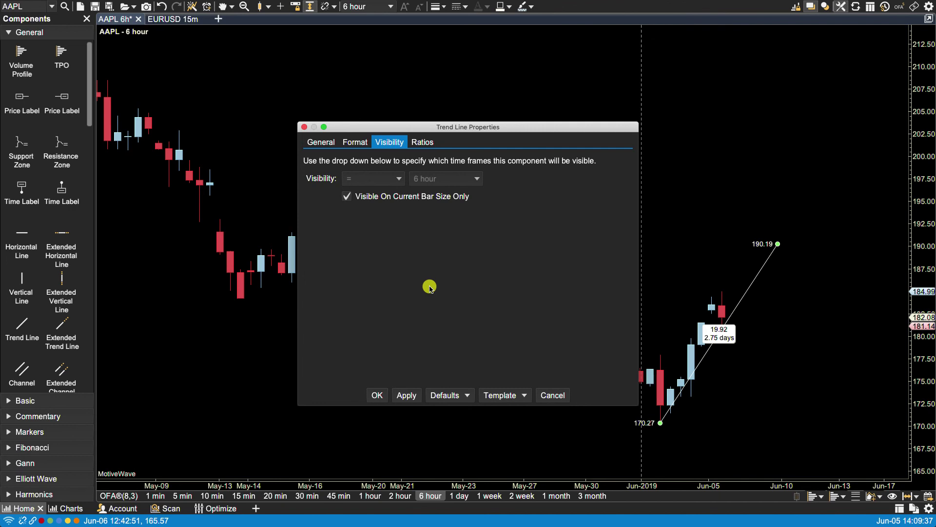
click(551, 395)
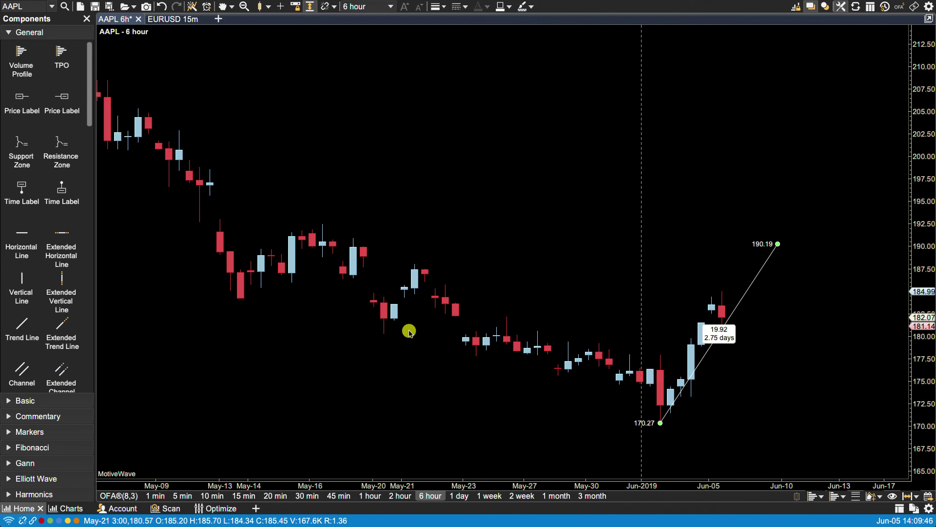